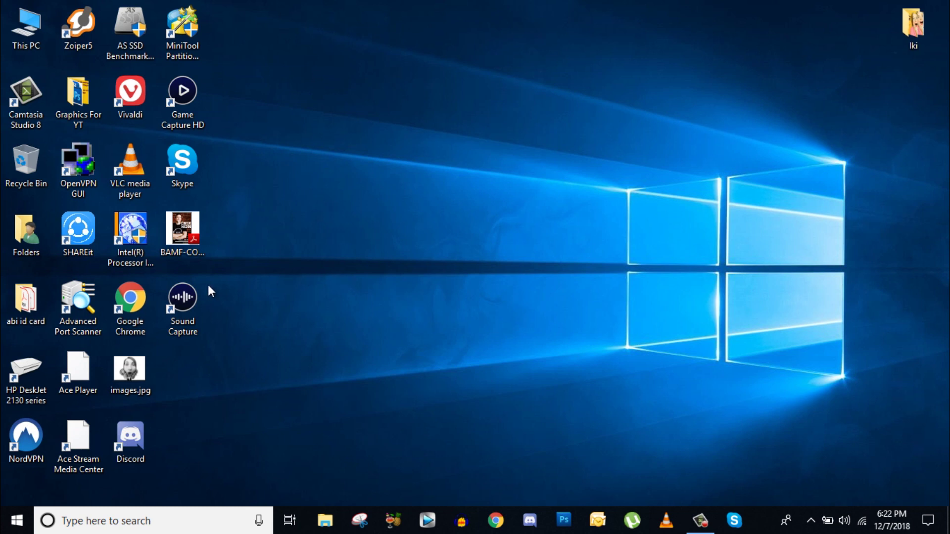
Launch Google Chrome and go to bluestacks.com to show the BlueStacks 4 download offer.
{"action": "double_click", "coordinate": [141, 304]}
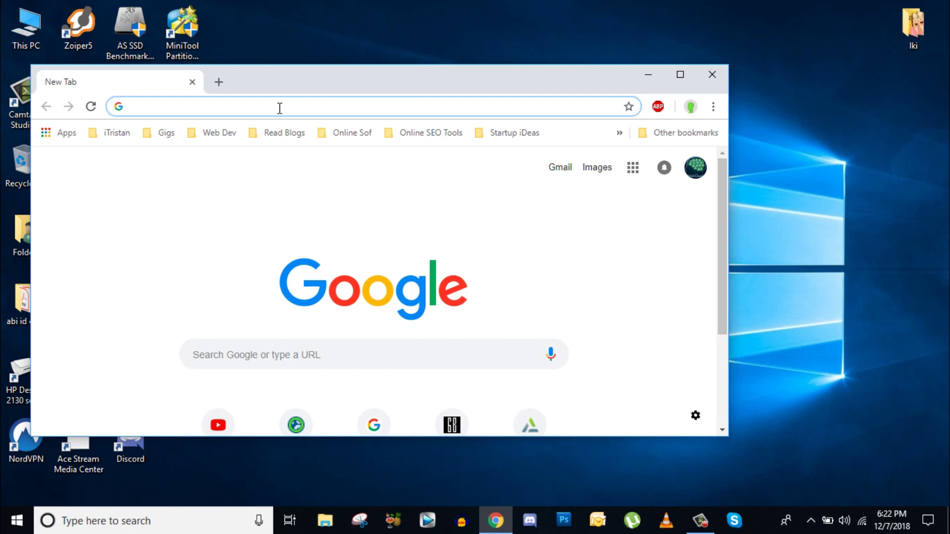
{"action": "type", "text": "bluesta"}
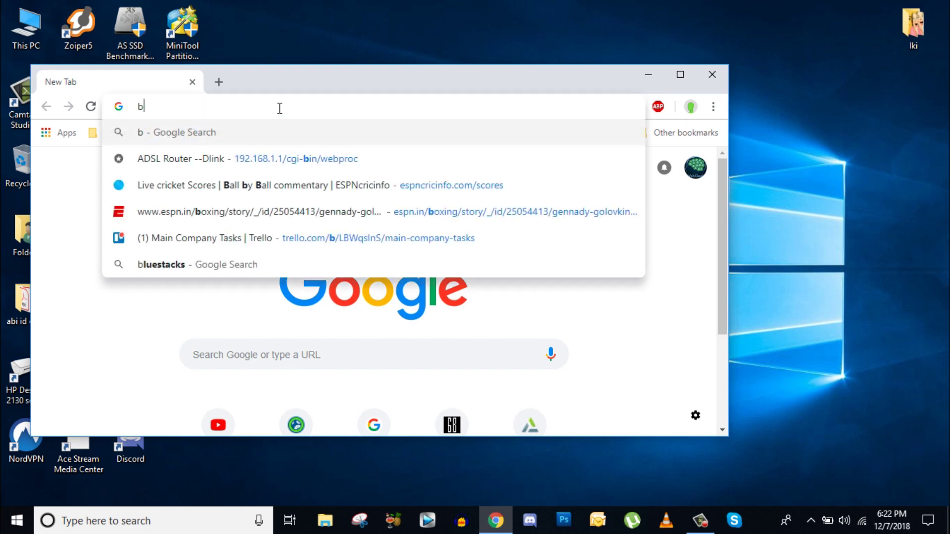
{"action": "type", "text": "cks.com"}
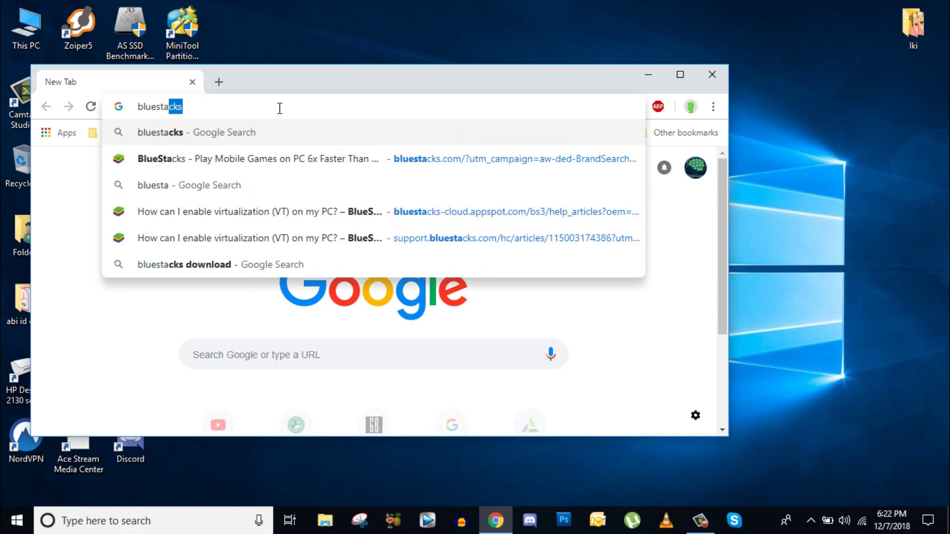
{"action": "key", "text": "Return"}
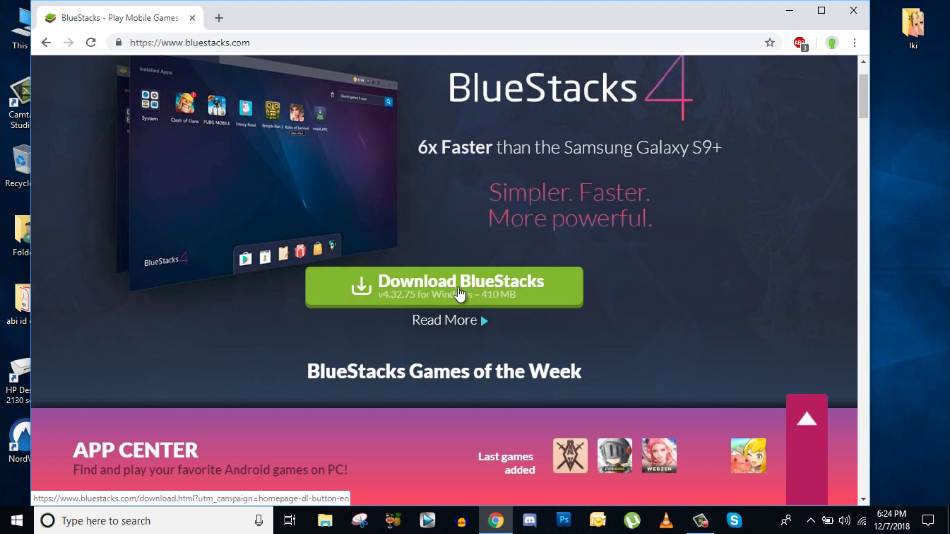
Download the BlueStacks installer and view it in Chrome's Downloads list.
{"action": "left_click", "coordinate": [459, 293]}
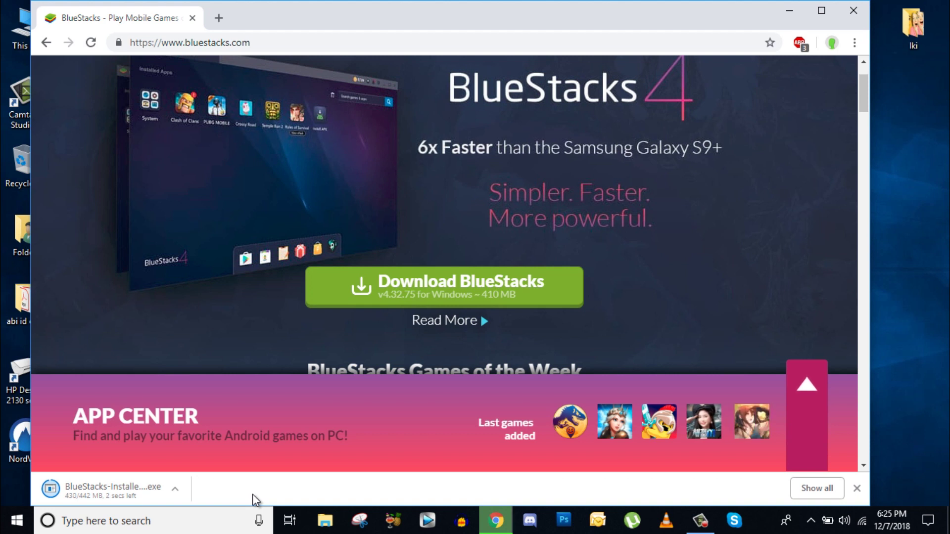
{"action": "left_click", "coordinate": [173, 488]}
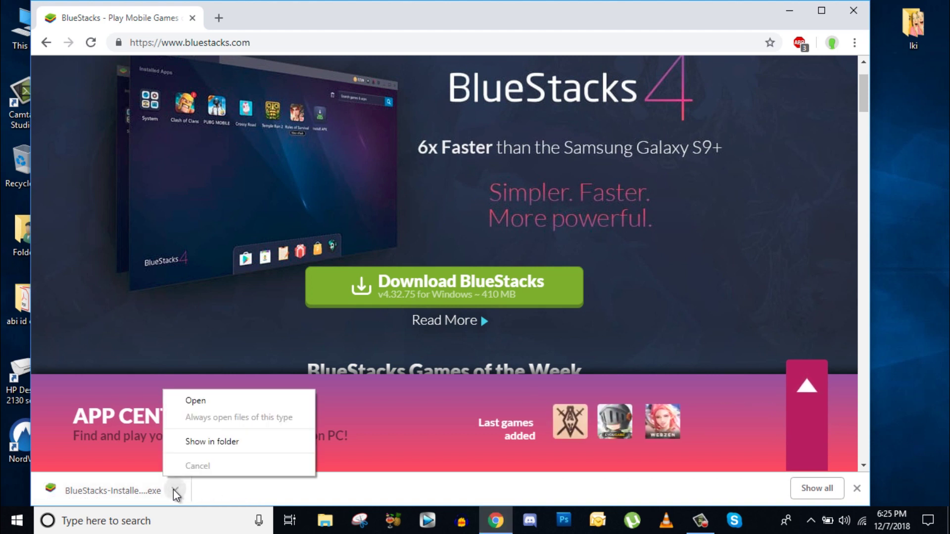
{"action": "left_click", "coordinate": [252, 492]}
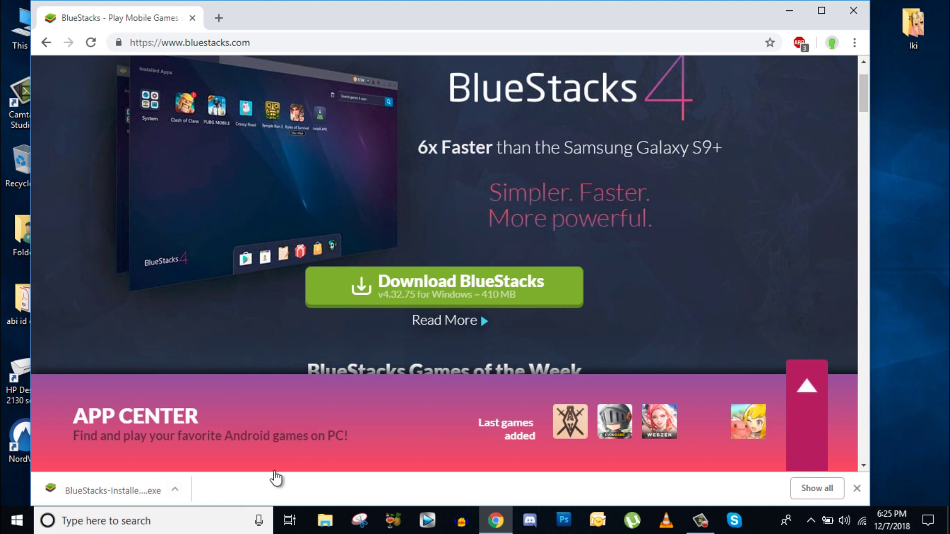
{"action": "left_click", "coordinate": [854, 42]}
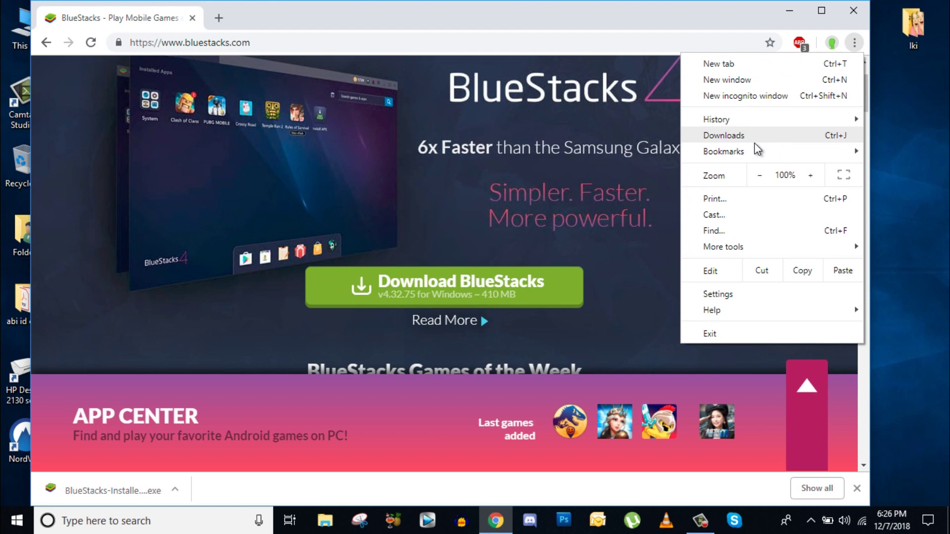
{"action": "left_click", "coordinate": [738, 139]}
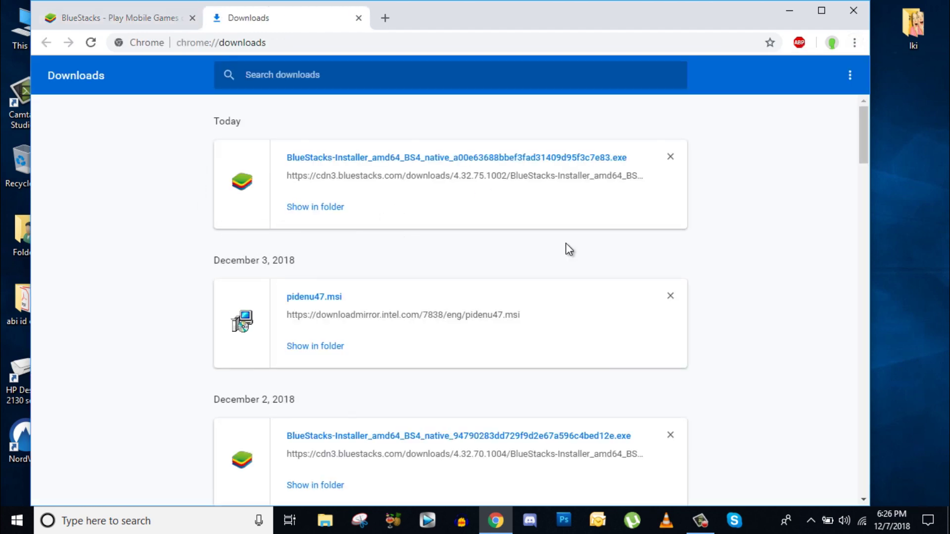
Show the BlueStacks installer in the Downloads folder and run it with Open from its context menu.
{"action": "left_click", "coordinate": [322, 208]}
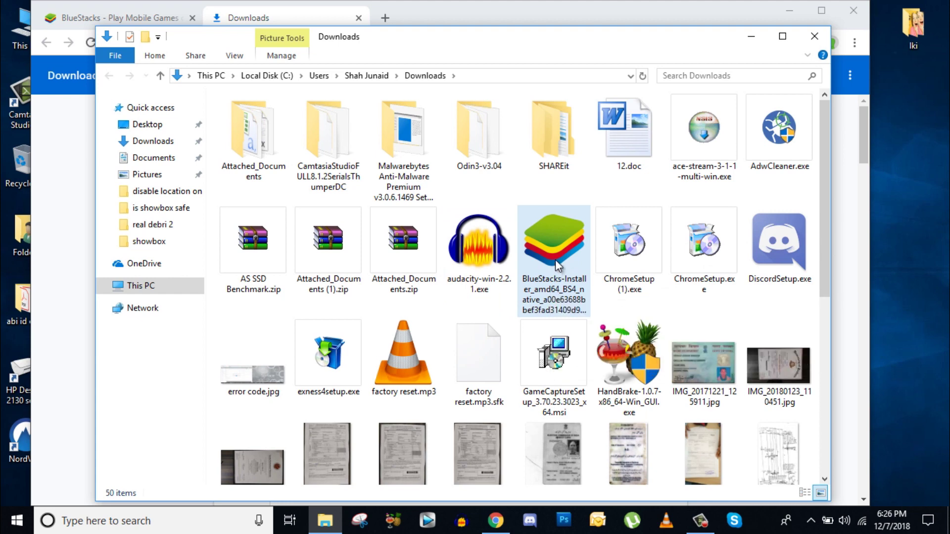
{"action": "right_click", "coordinate": [553, 292]}
{"action": "left_click", "coordinate": [644, 51]}
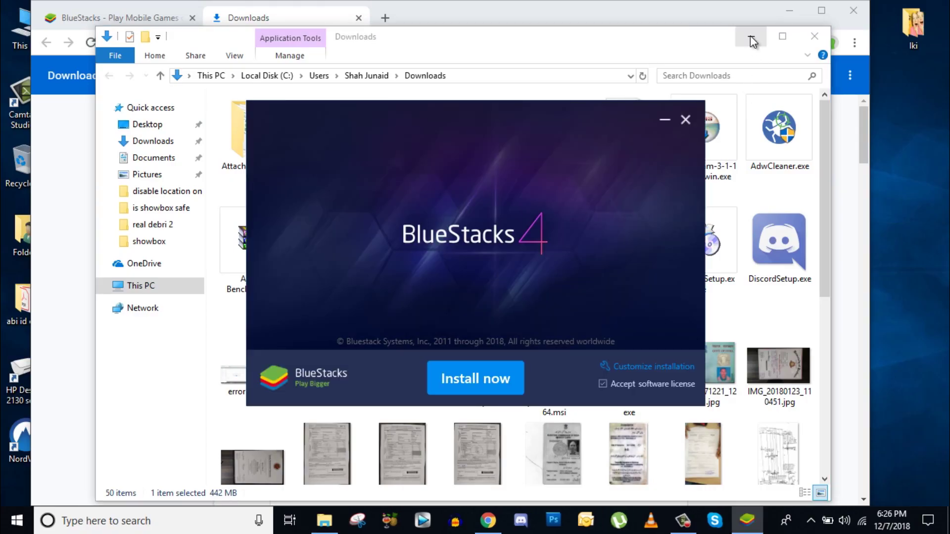
Minimize Explorer and Chrome, then install BlueStacks 4 and launch it to the Google Welcome screen.
{"action": "left_click", "coordinate": [750, 36]}
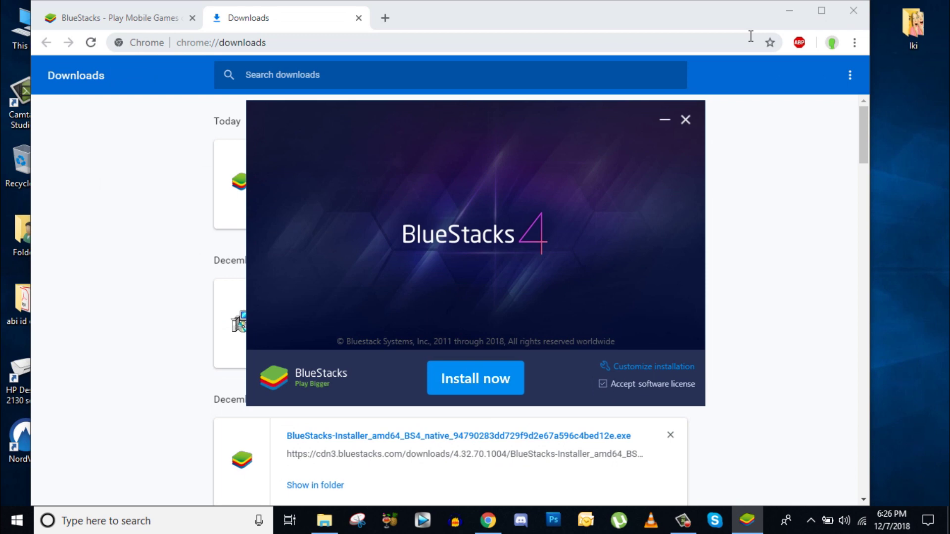
{"action": "left_click", "coordinate": [788, 9]}
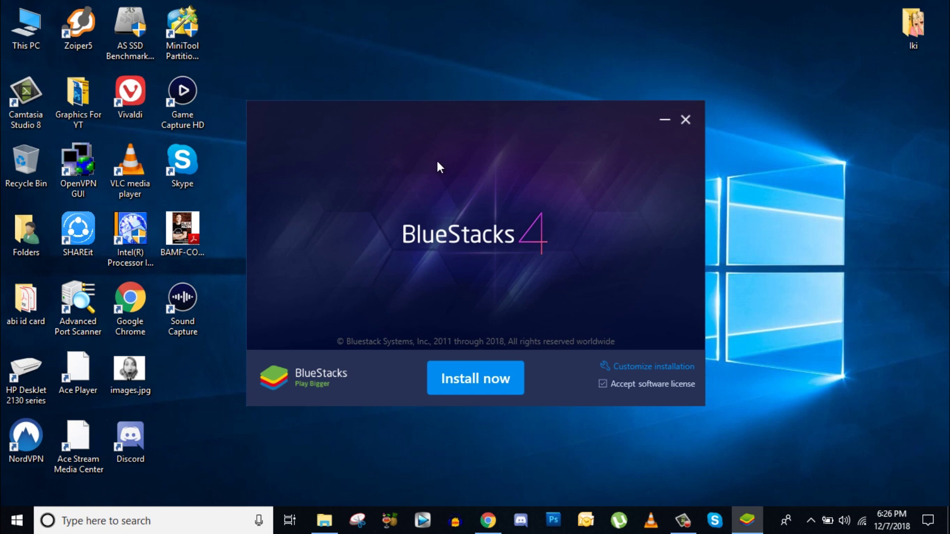
{"action": "left_click", "coordinate": [486, 387]}
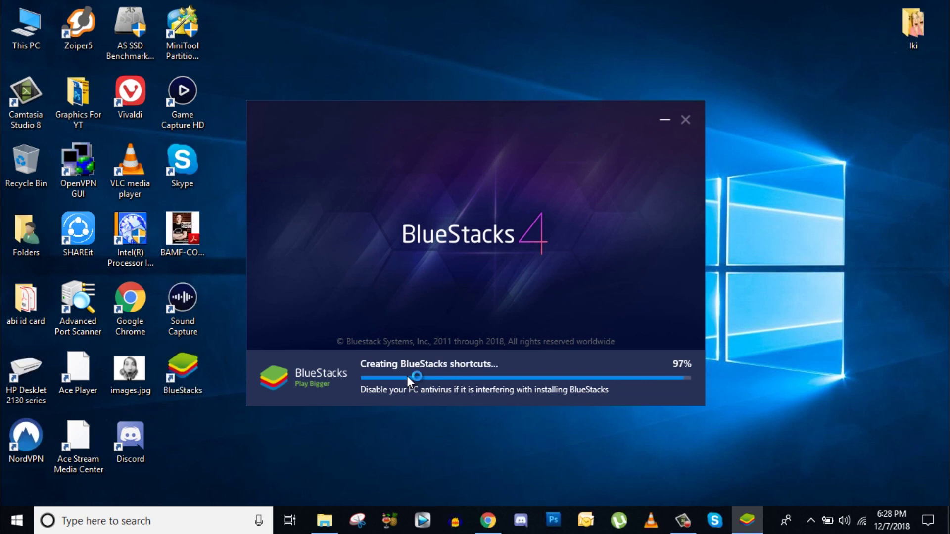
{"action": "left_click", "coordinate": [486, 381]}
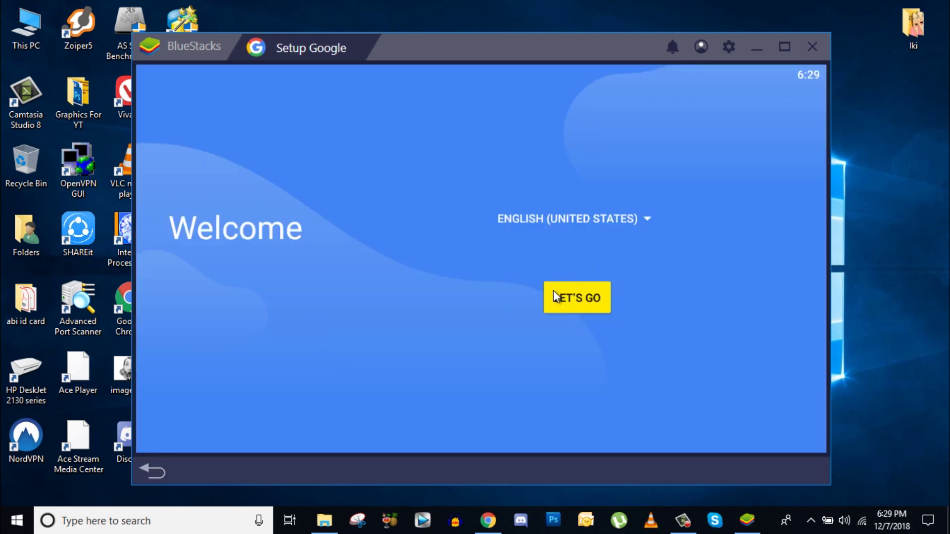
Sign in with the Google account's email address and password, and agree to Google's terms.
{"action": "left_click", "coordinate": [574, 294]}
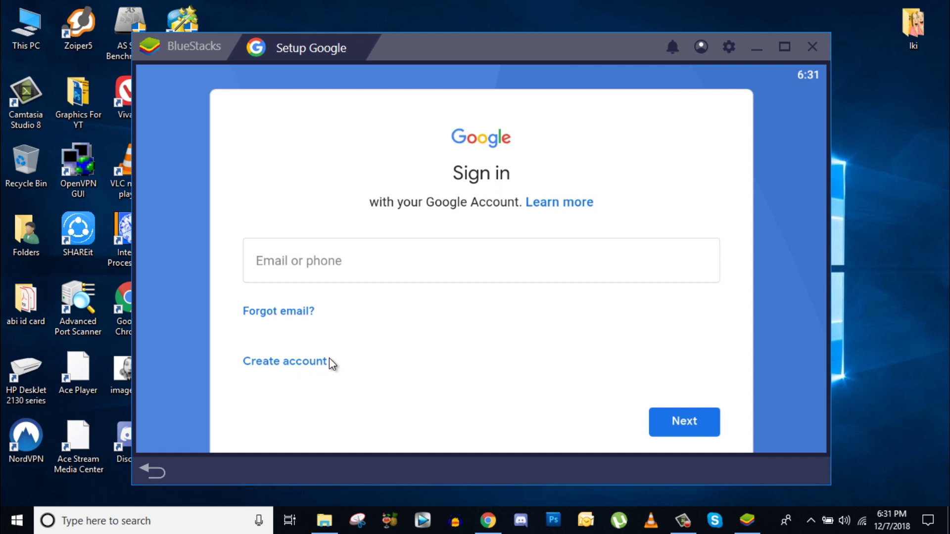
{"action": "left_click", "coordinate": [290, 265]}
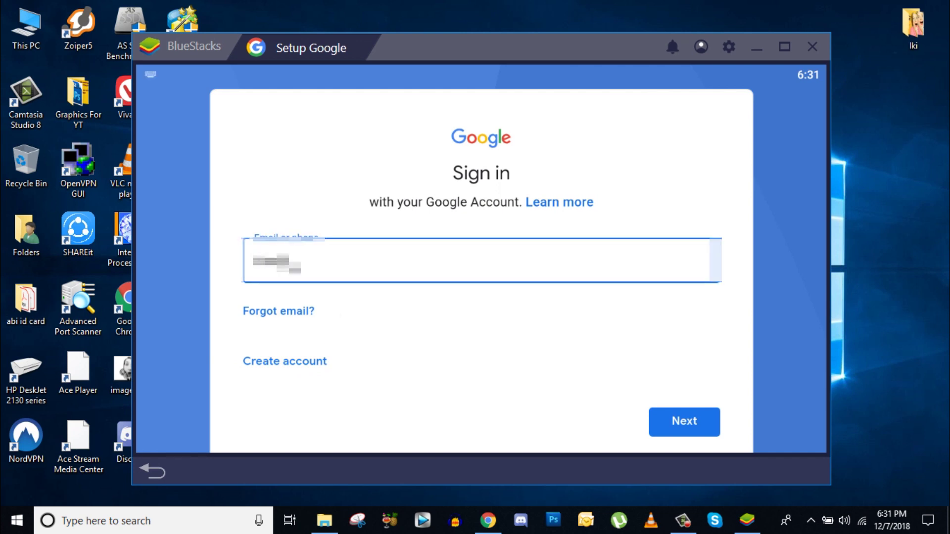
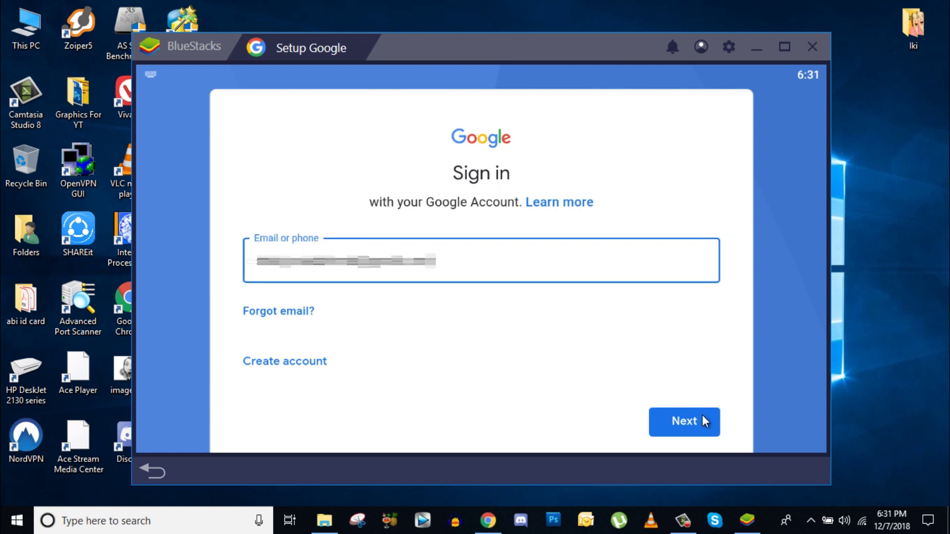
{"action": "left_click", "coordinate": [692, 424]}
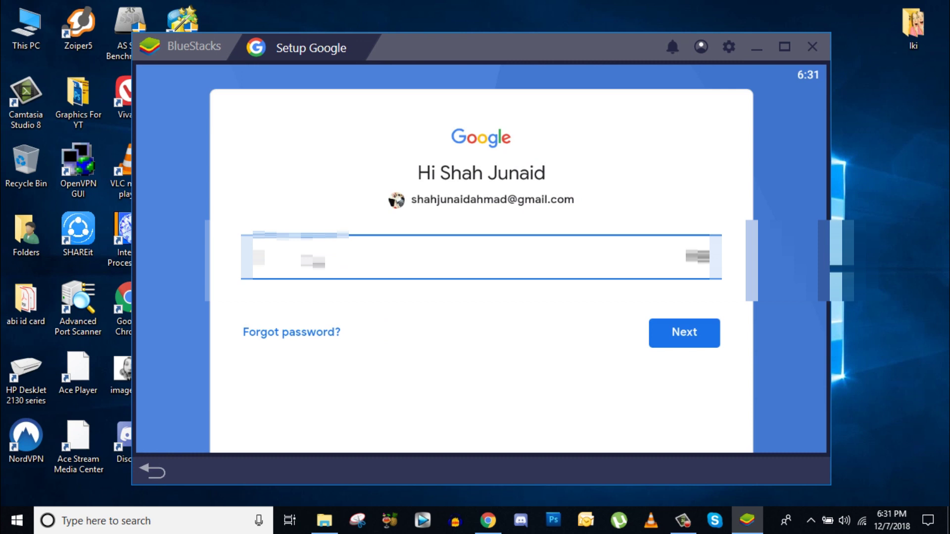
{"action": "type", "text": "••••"}
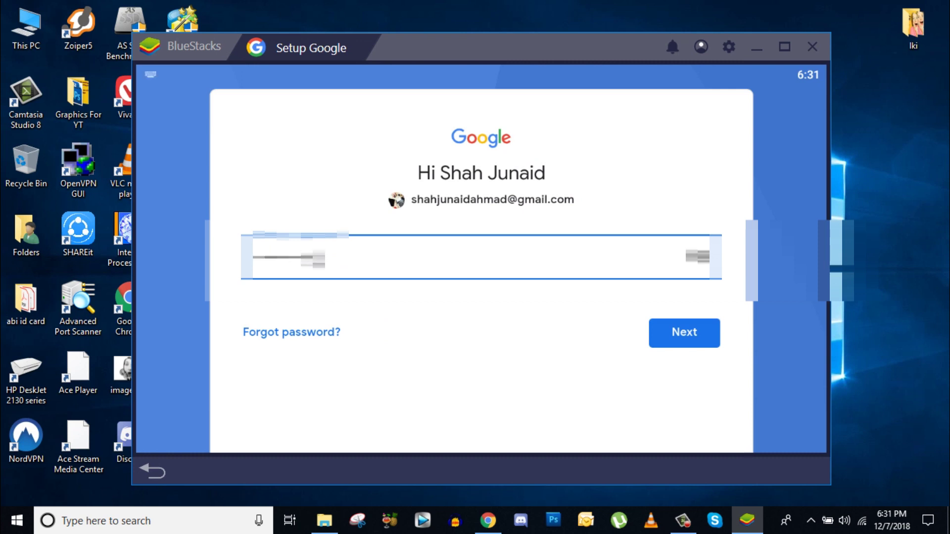
{"action": "left_click", "coordinate": [685, 333]}
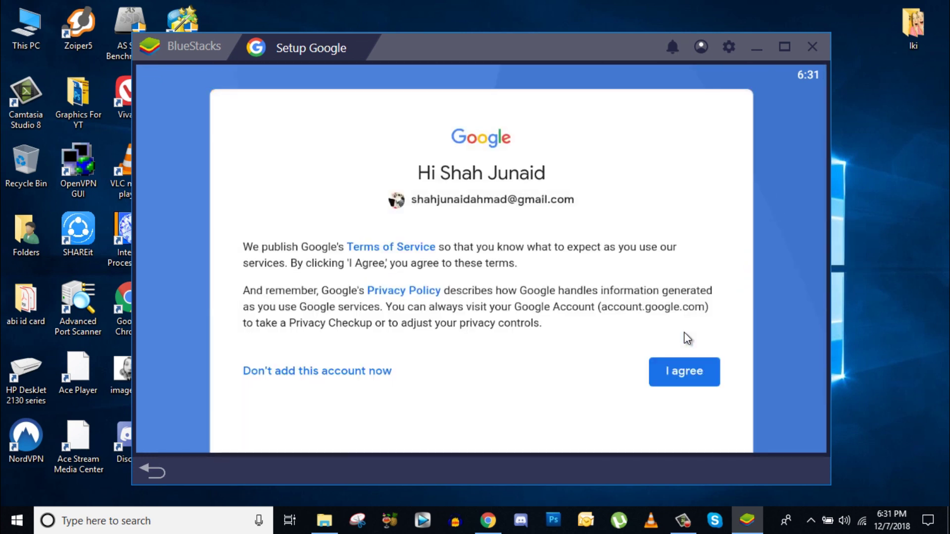
{"action": "left_click", "coordinate": [681, 372]}
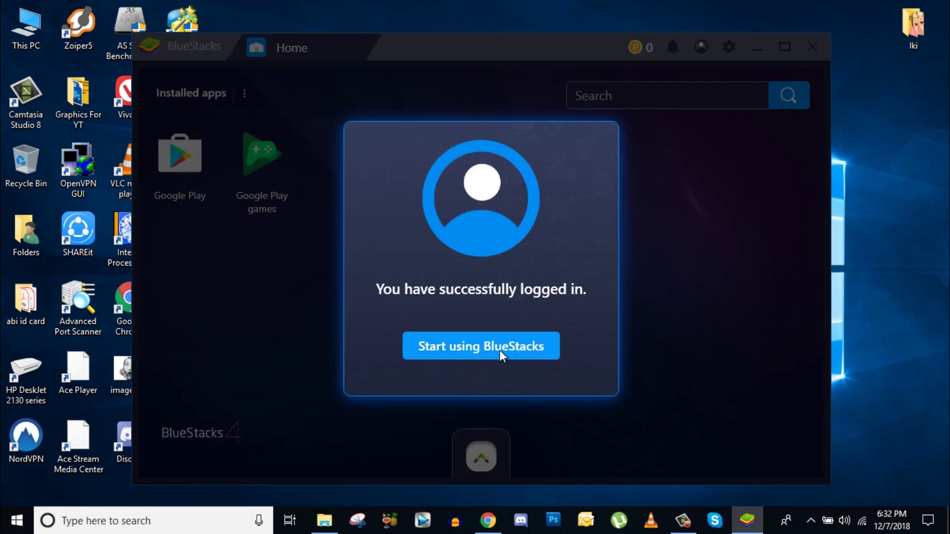
Dismiss the login confirmation with Start using BlueStacks to reach the Home screen.
{"action": "left_click", "coordinate": [500, 351]}
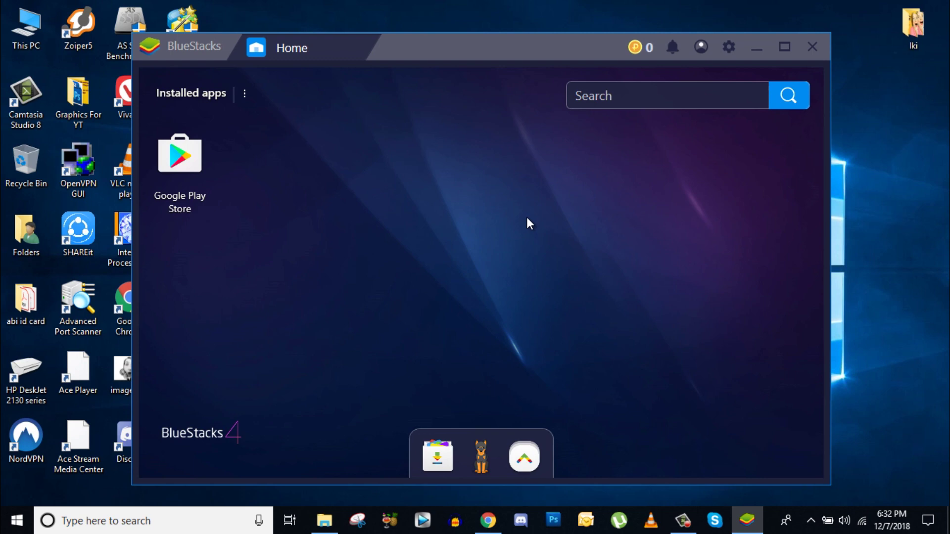
Install Flip Diving from the Google Play Store, then return to the BlueStacks Home screen.
{"action": "left_click", "coordinate": [188, 149]}
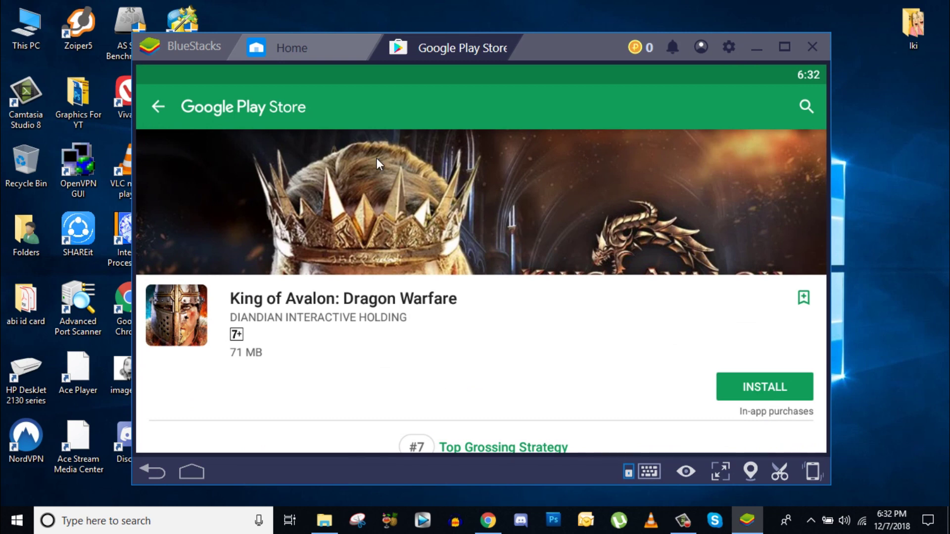
{"action": "left_click", "coordinate": [156, 105]}
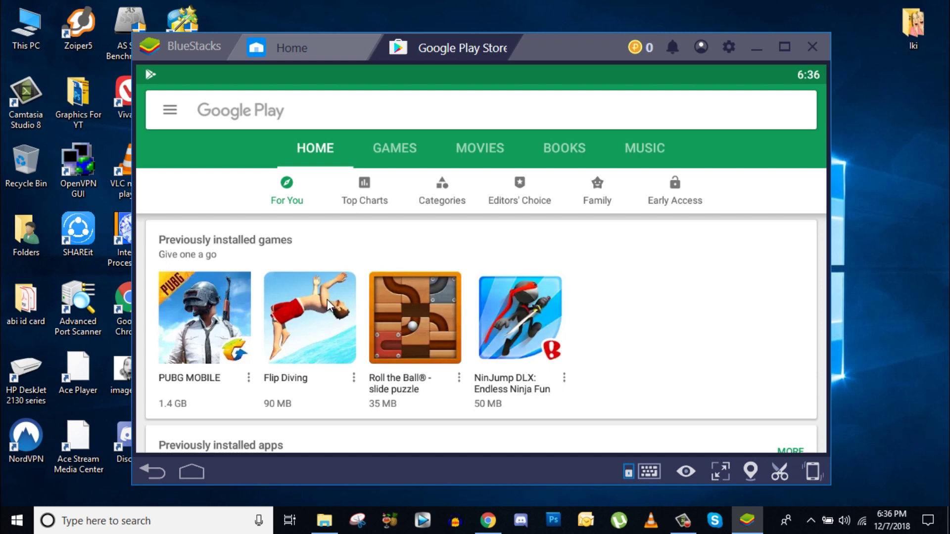
{"action": "left_click", "coordinate": [310, 322]}
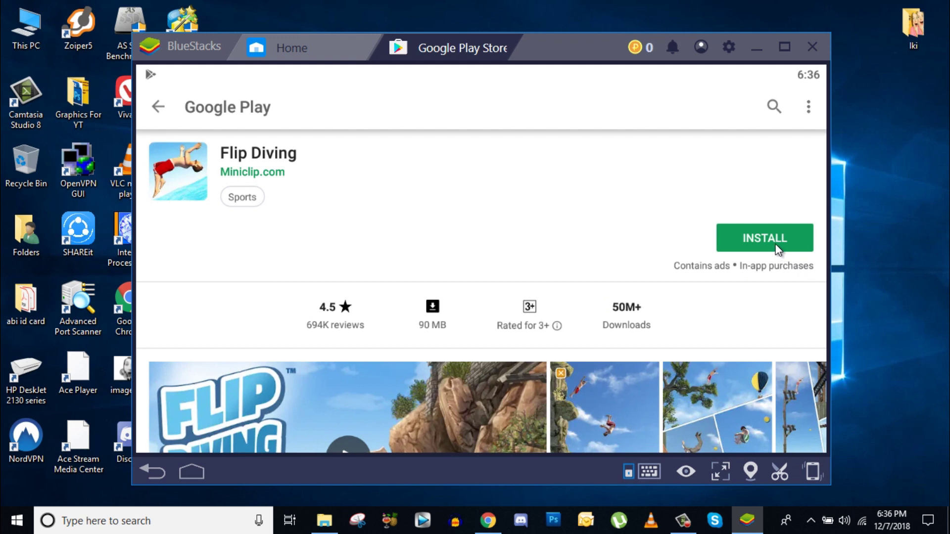
{"action": "left_click", "coordinate": [776, 244]}
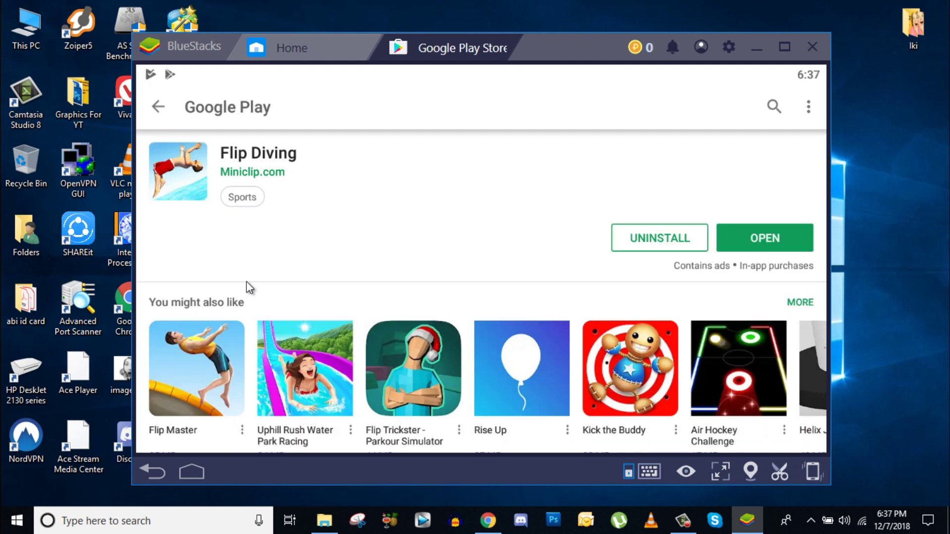
{"action": "left_click", "coordinate": [197, 472]}
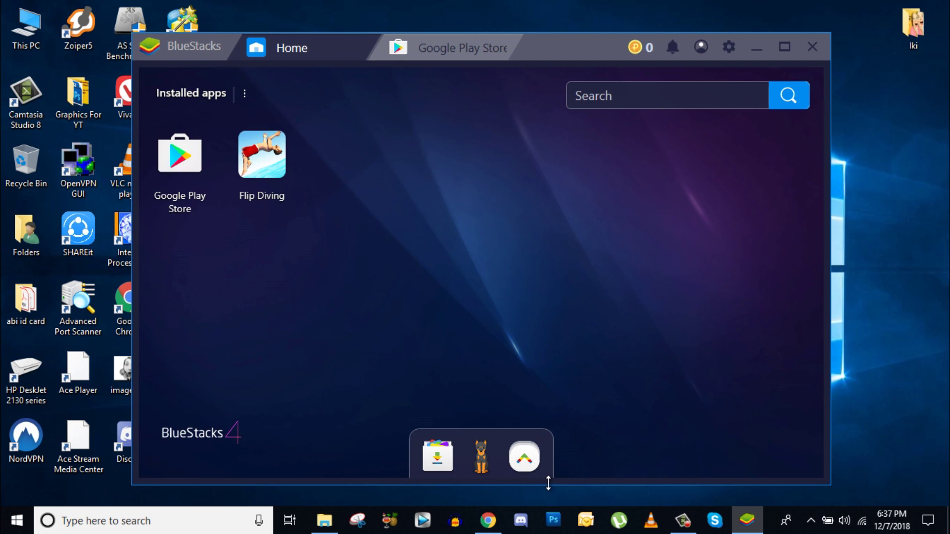
{"action": "left_click", "coordinate": [525, 459]}
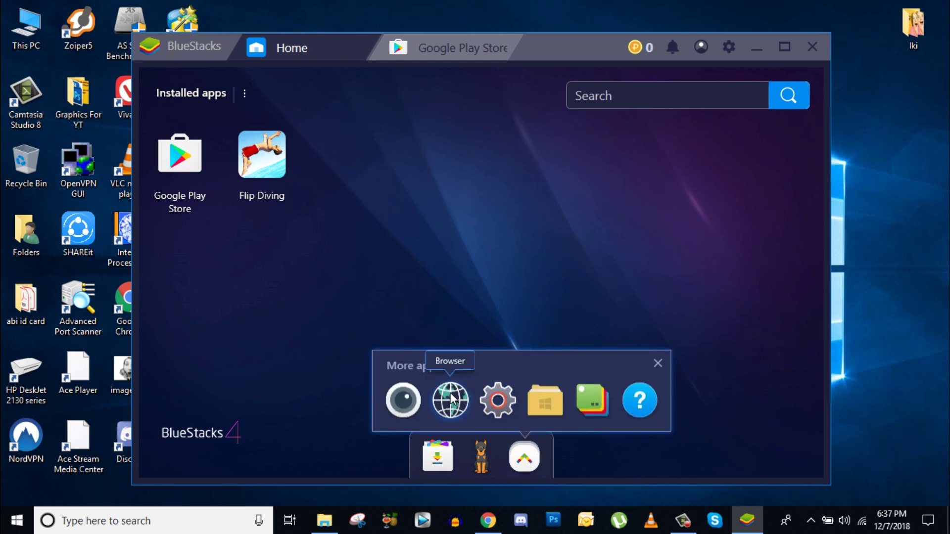
{"action": "left_click", "coordinate": [426, 312]}
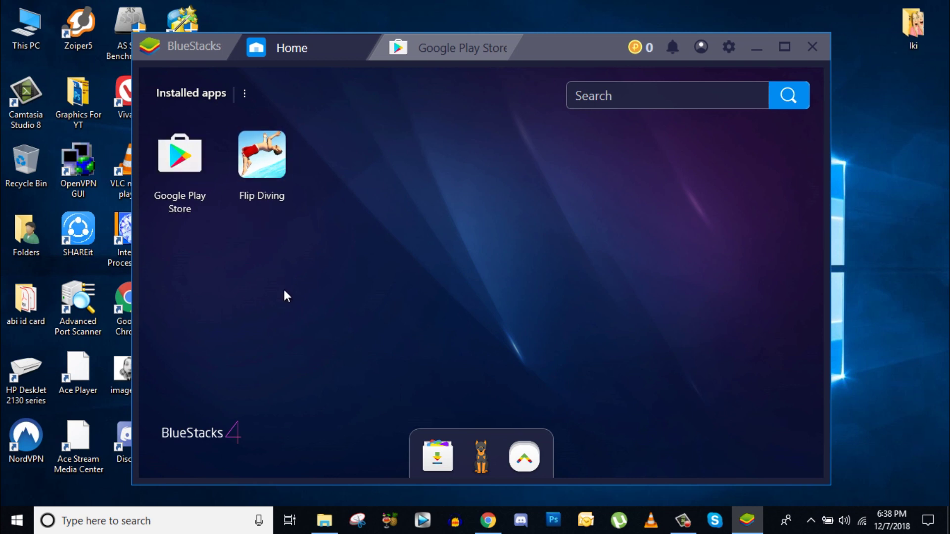